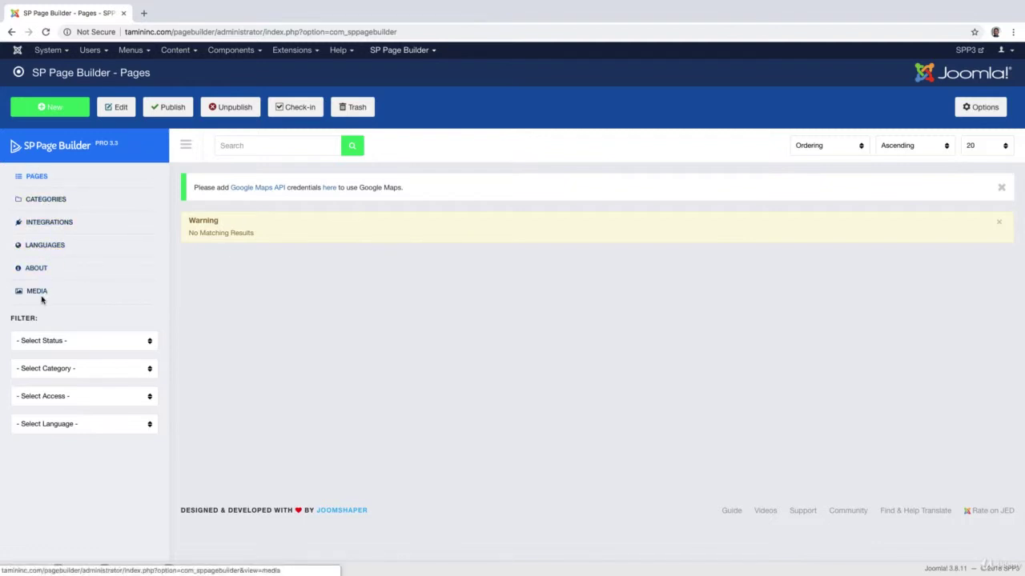
- Review the page status filter choices and the component's configuration options, and return to the pages list
left_click(75, 344)
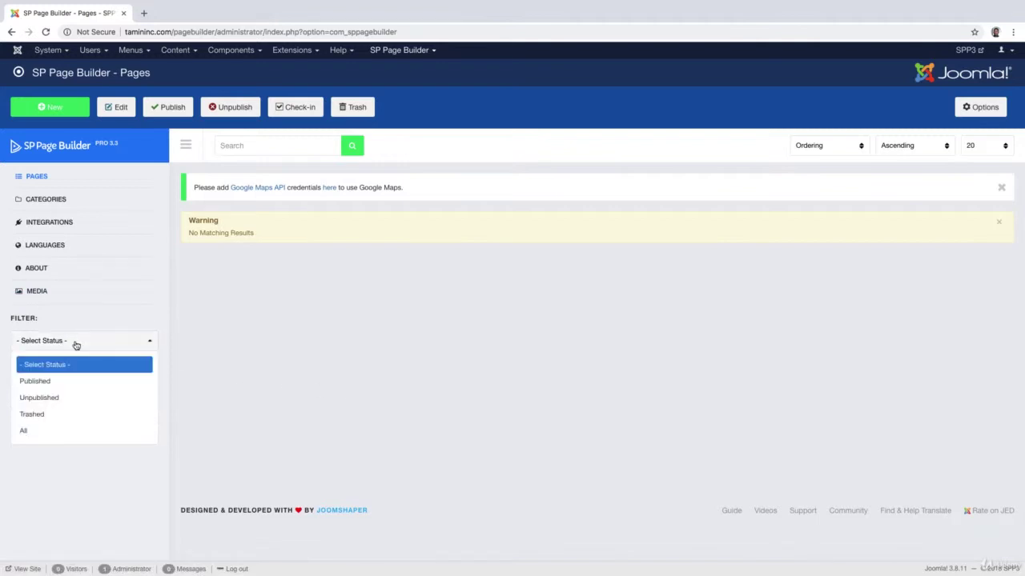
left_click(256, 379)
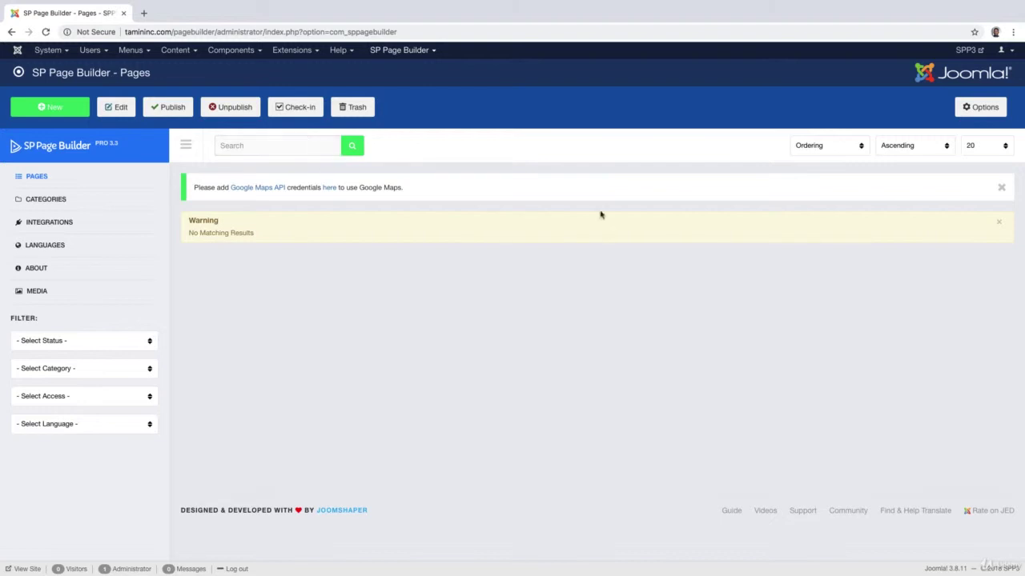
left_click(979, 109)
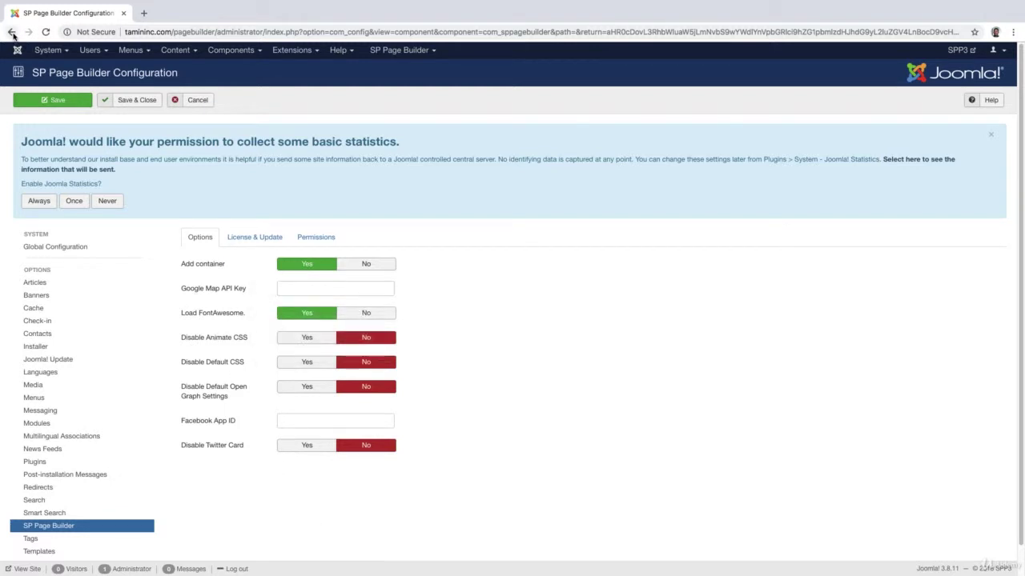
left_click(51, 100)
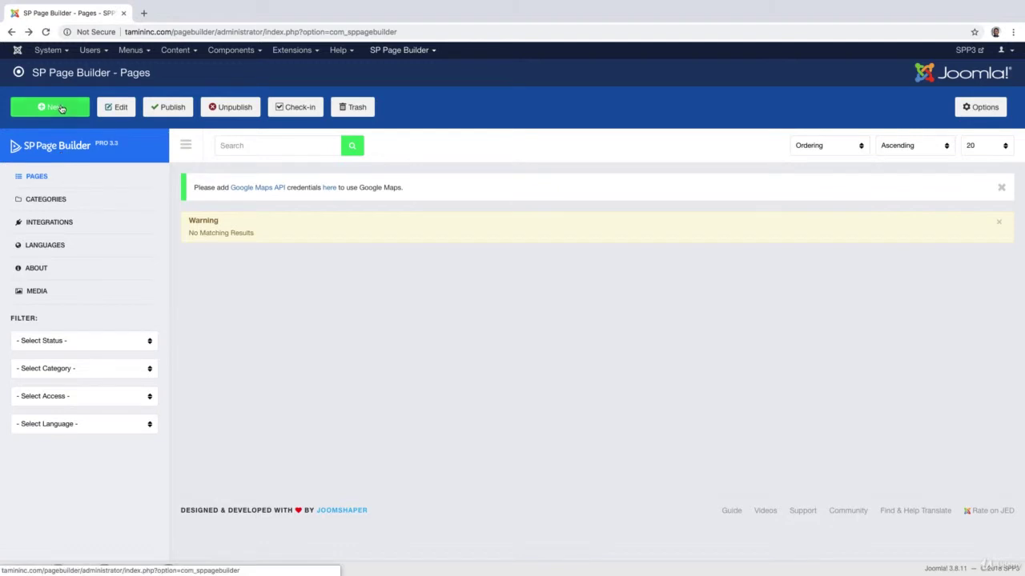
- Create a new page and dismiss the Joomla statistics permission request, leaving the title blank
left_click(61, 109)
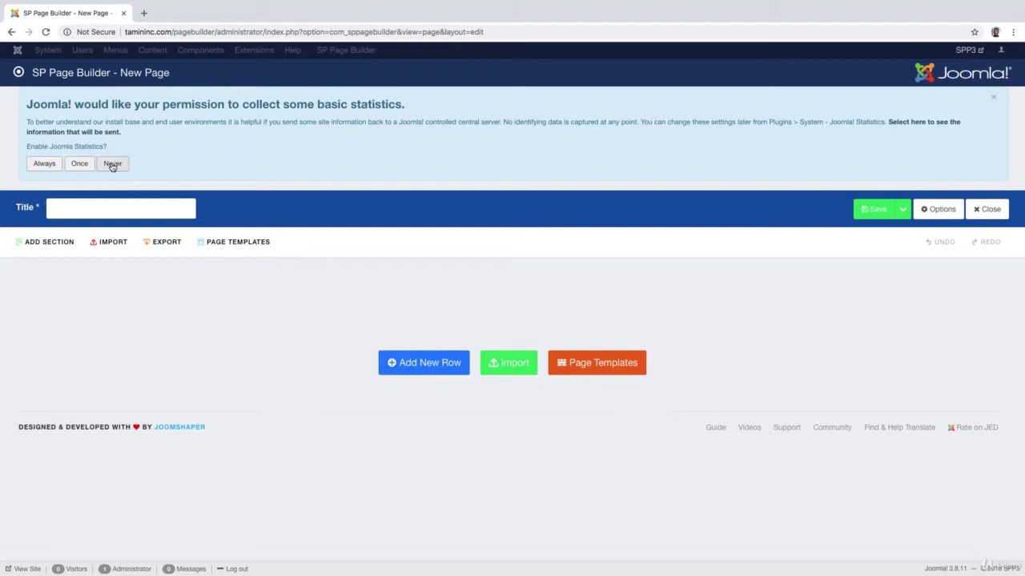
left_click(44, 164)
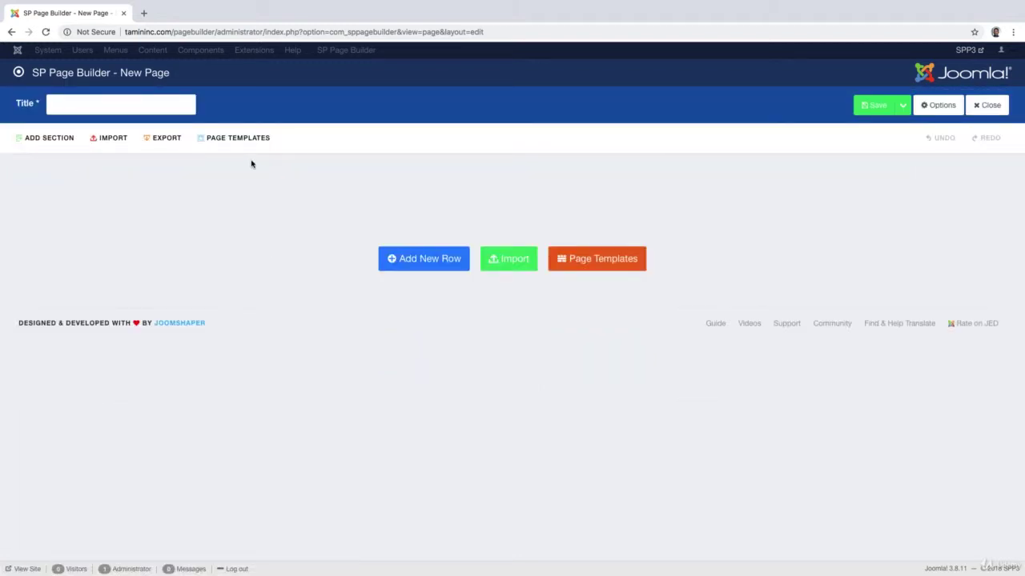
left_click(73, 107)
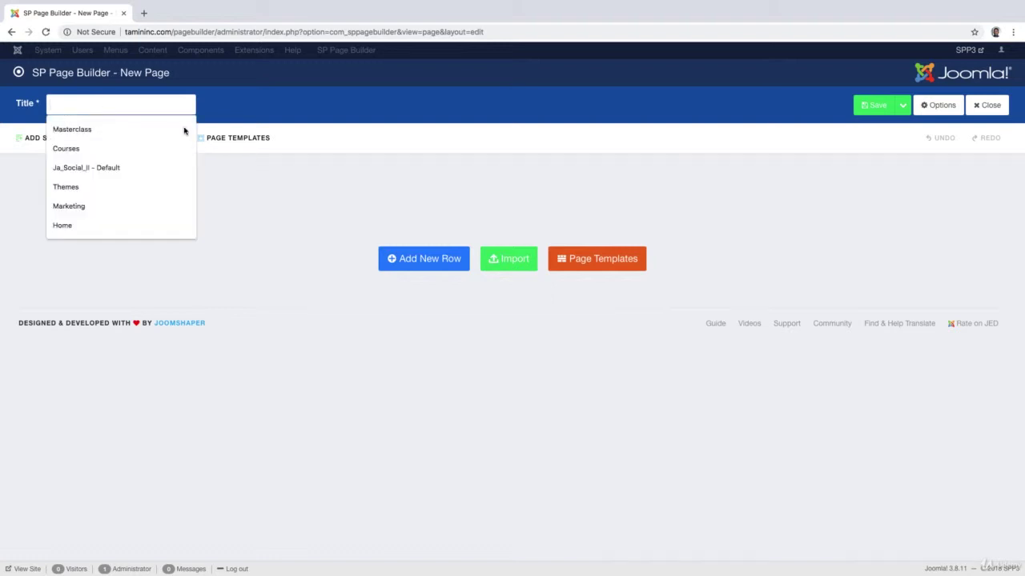
left_click(272, 176)
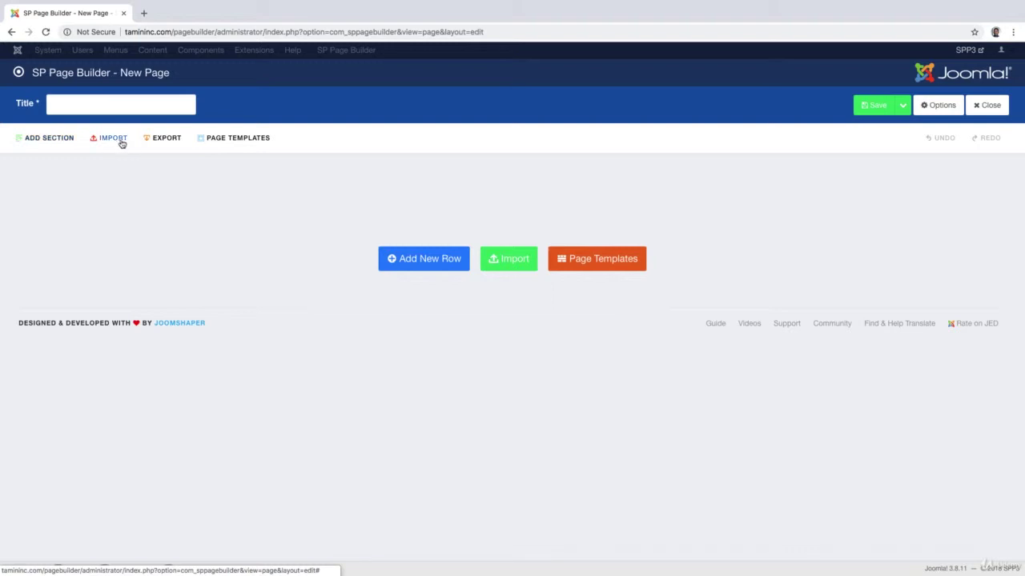
- Browse the layout bundles among the page templates and close the gallery without choosing one
left_click(232, 139)
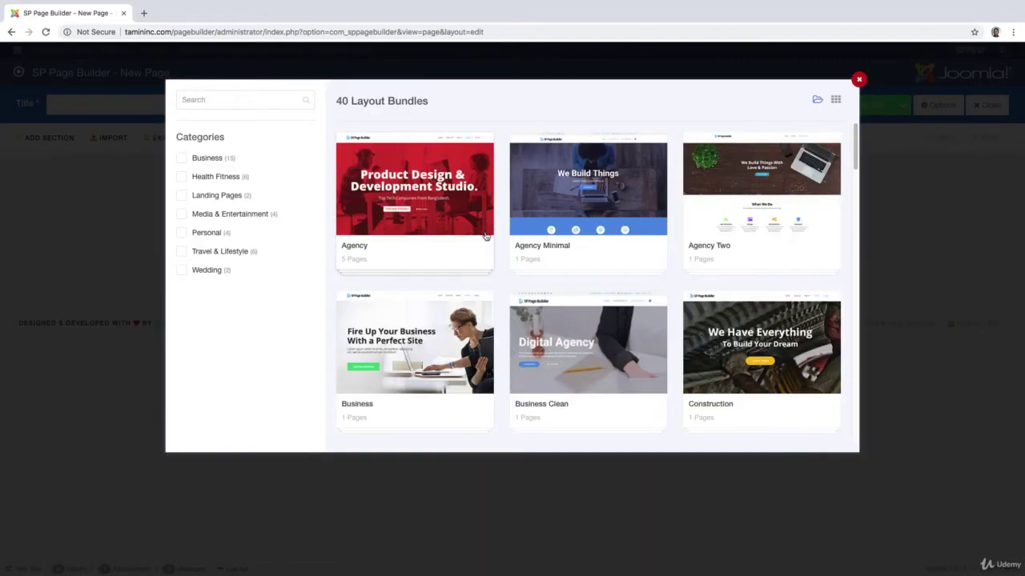
scroll(485, 236, "down", 8)
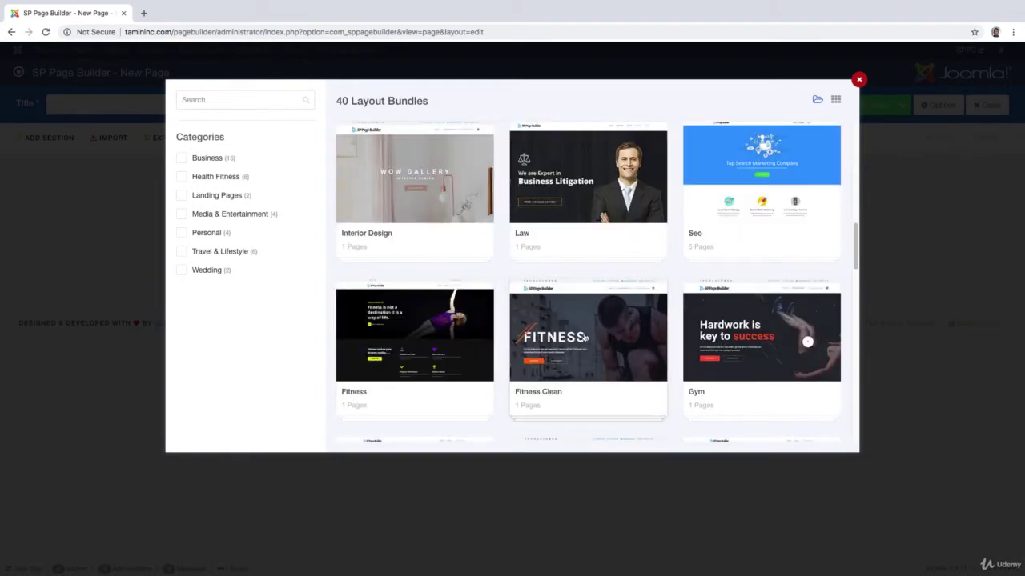
scroll(582, 335, "down", 10)
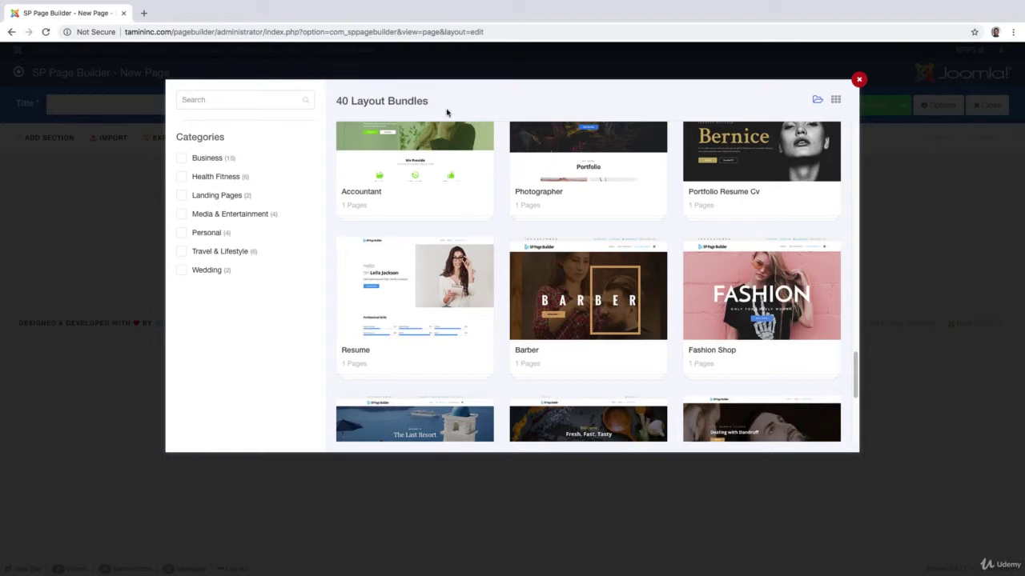
left_click(859, 81)
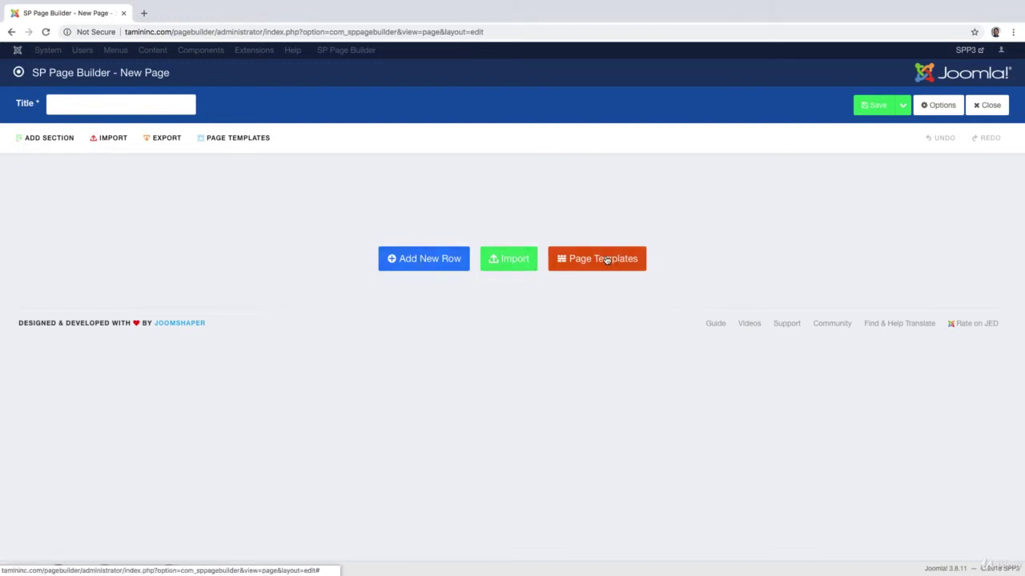
- Examine the Open Graph title, image and description fields and the custom CSS field in the page options
left_click(934, 105)
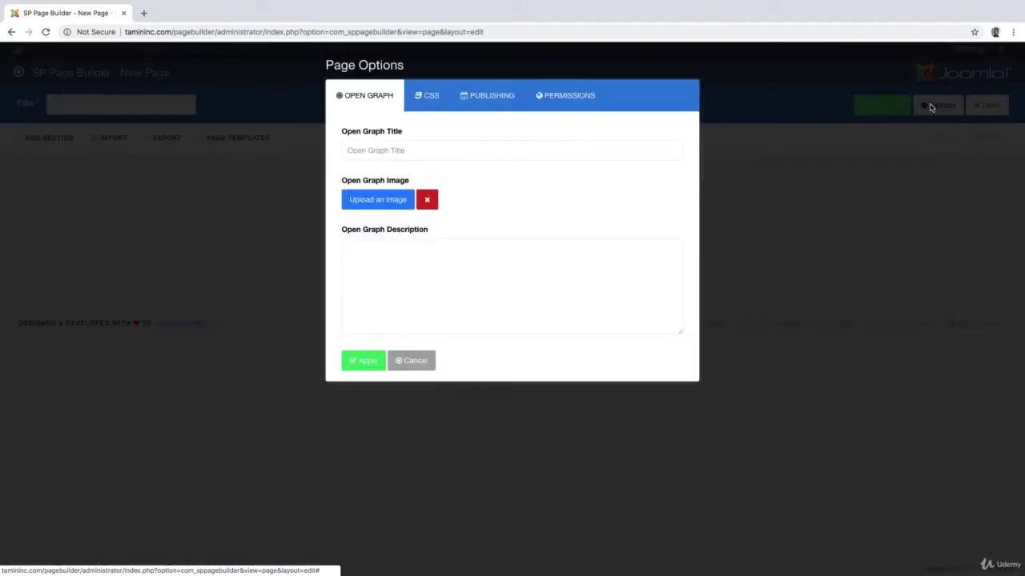
left_click(409, 151)
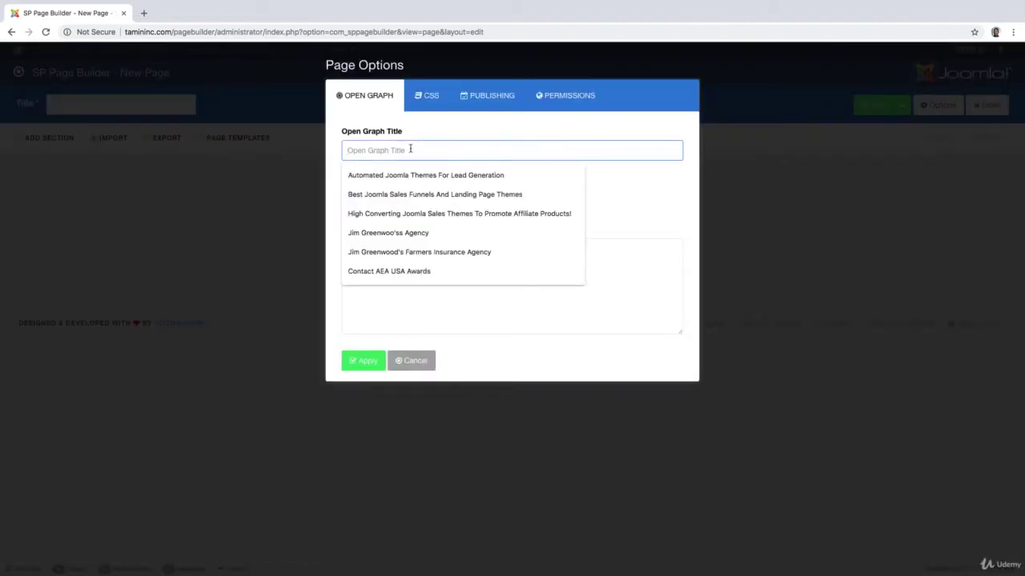
left_click(504, 128)
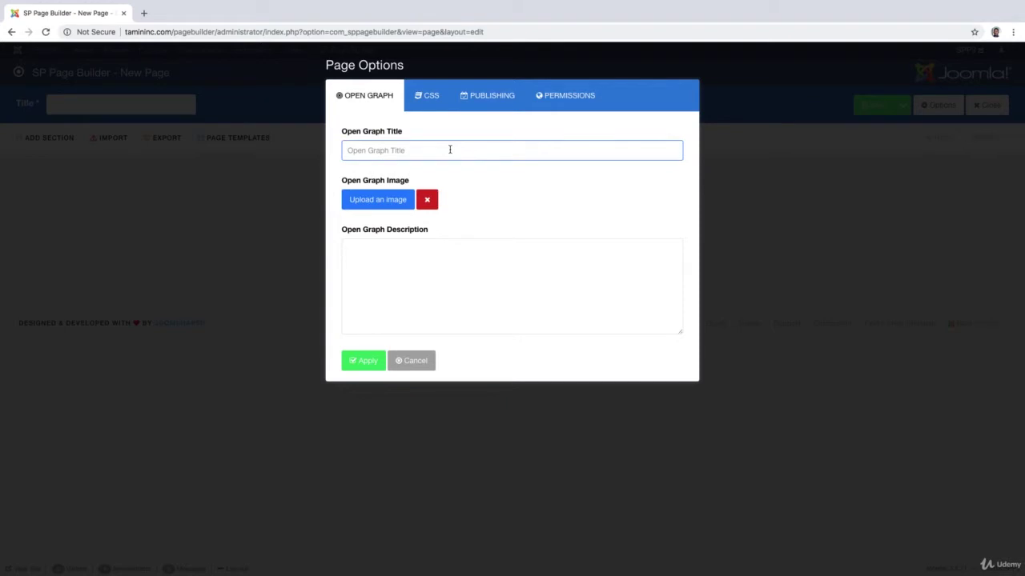
left_click(422, 179)
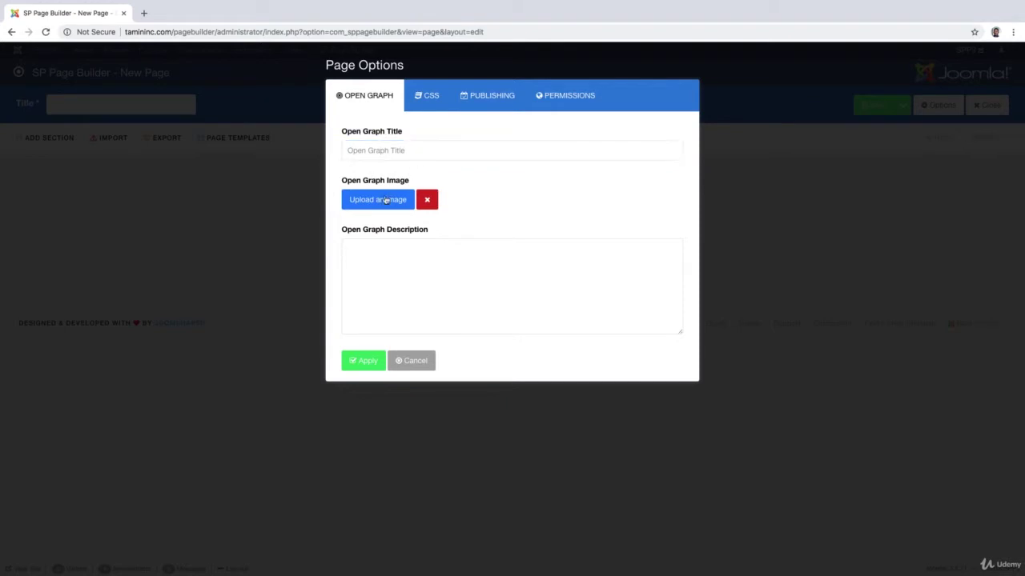
left_click(384, 278)
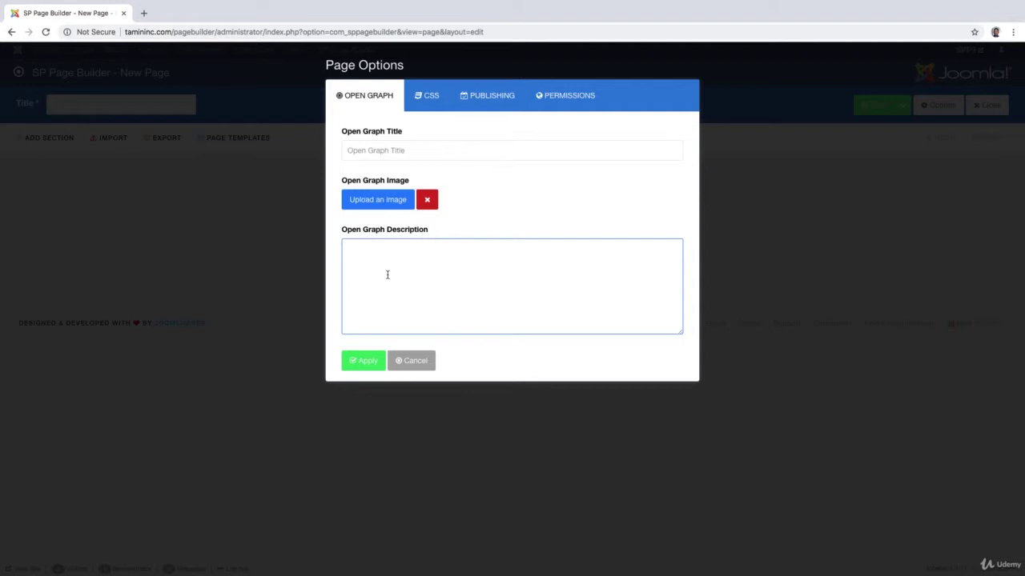
left_click(425, 100)
left_click(411, 197)
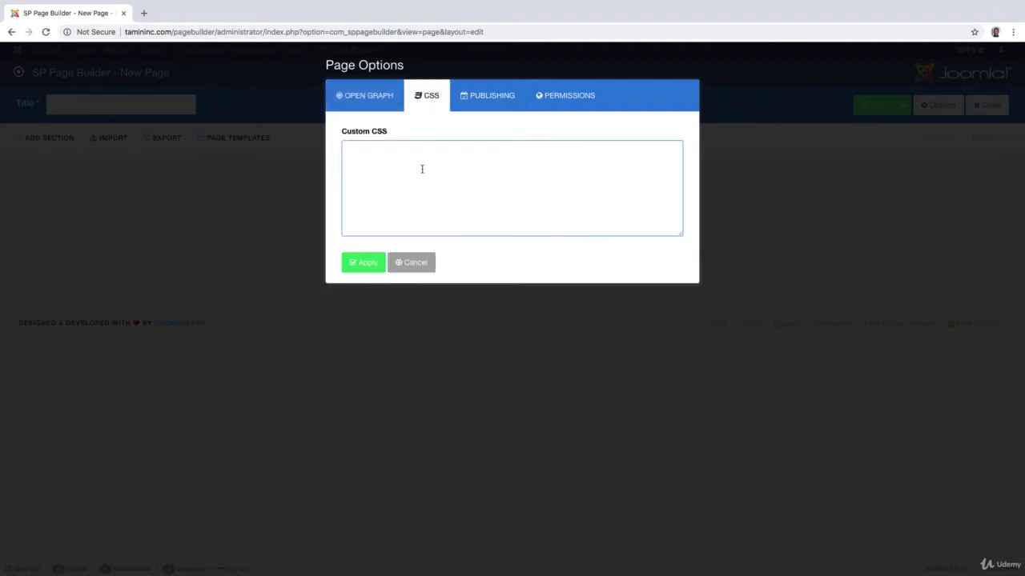
- Examine the category, status, language and access choices in the page's publishing options
left_click(498, 102)
left_click(456, 154)
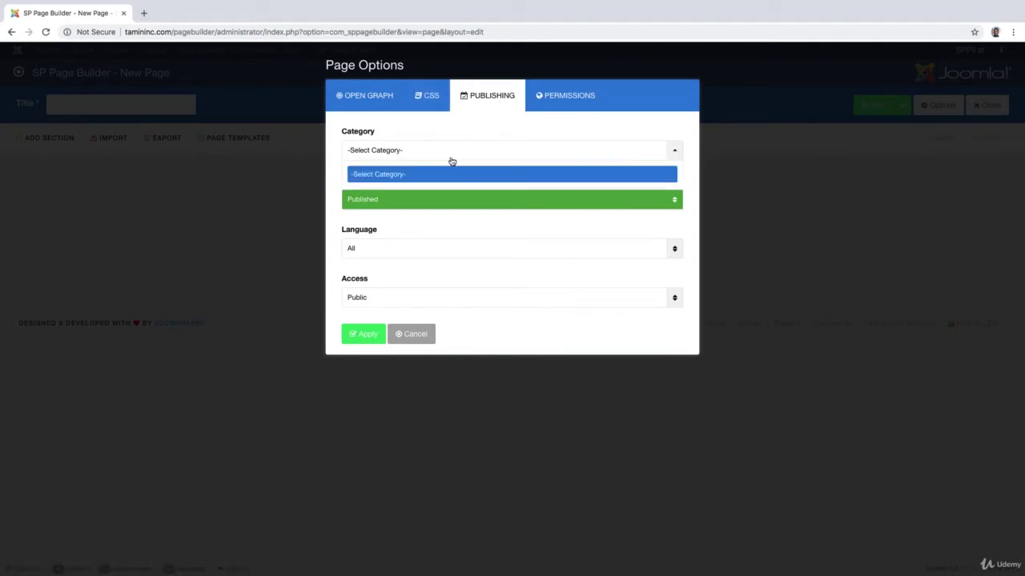
left_click(455, 154)
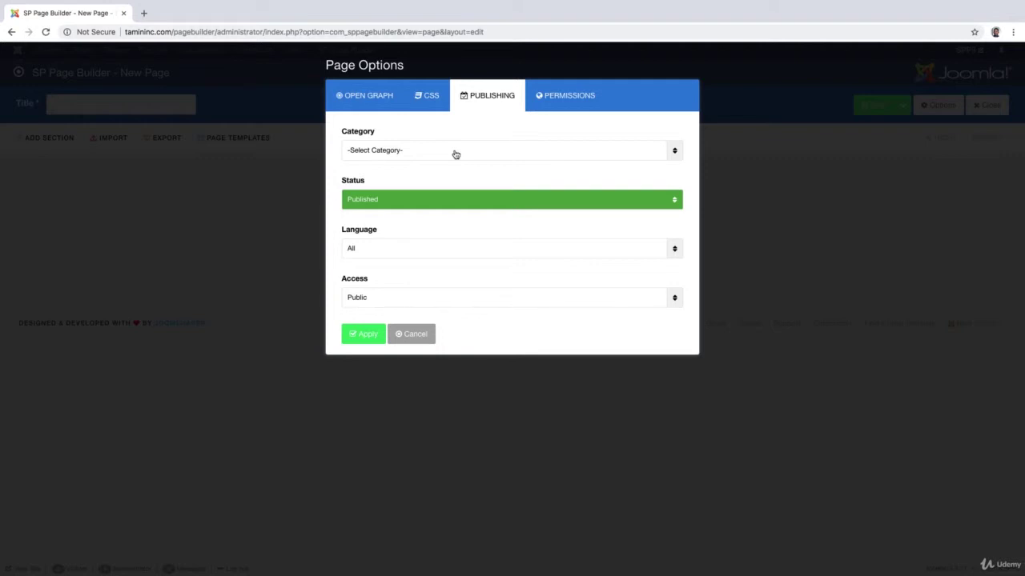
left_click(456, 155)
left_click(455, 155)
left_click(412, 203)
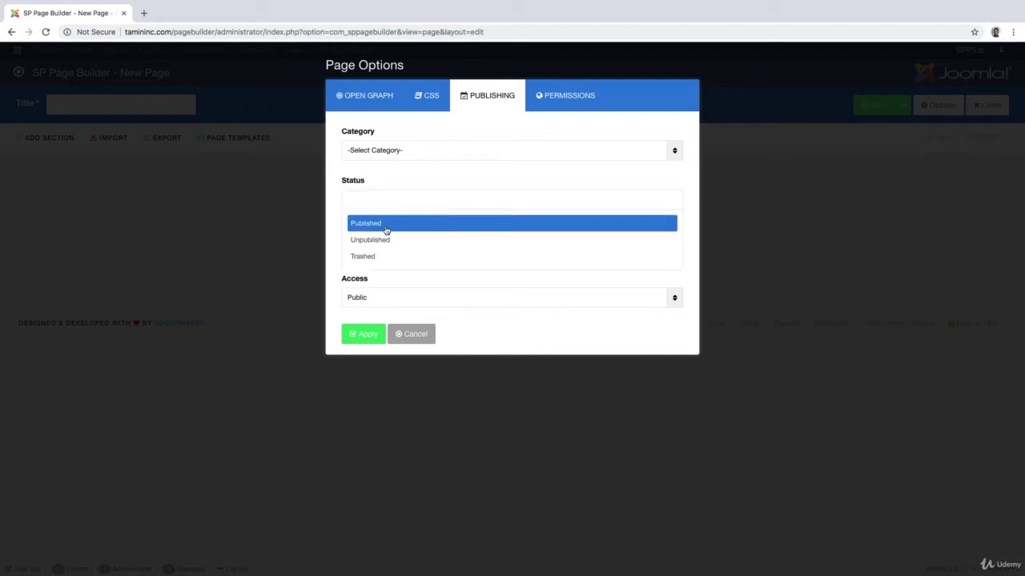
left_click(420, 176)
left_click(380, 247)
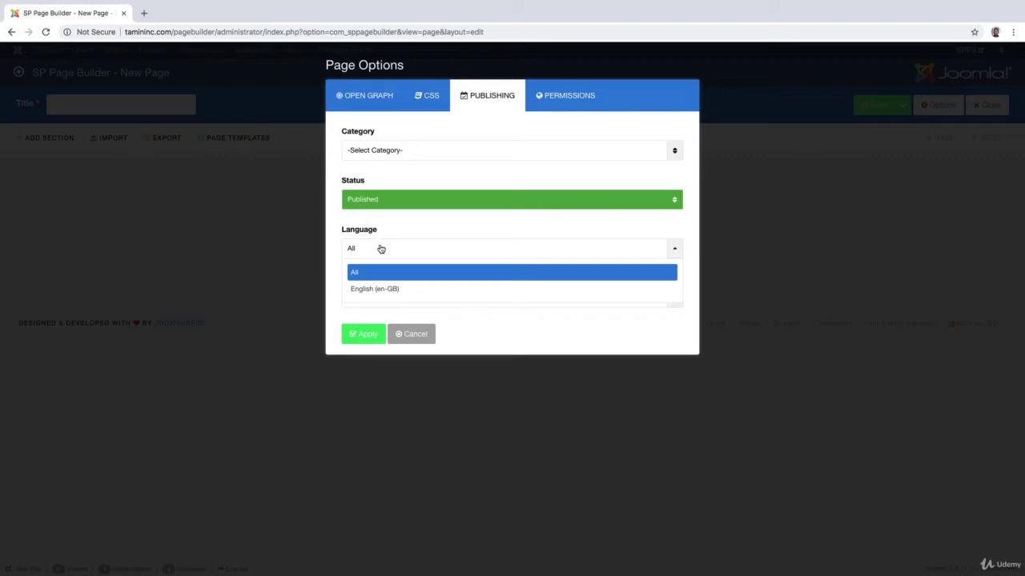
left_click(391, 248)
left_click(395, 297)
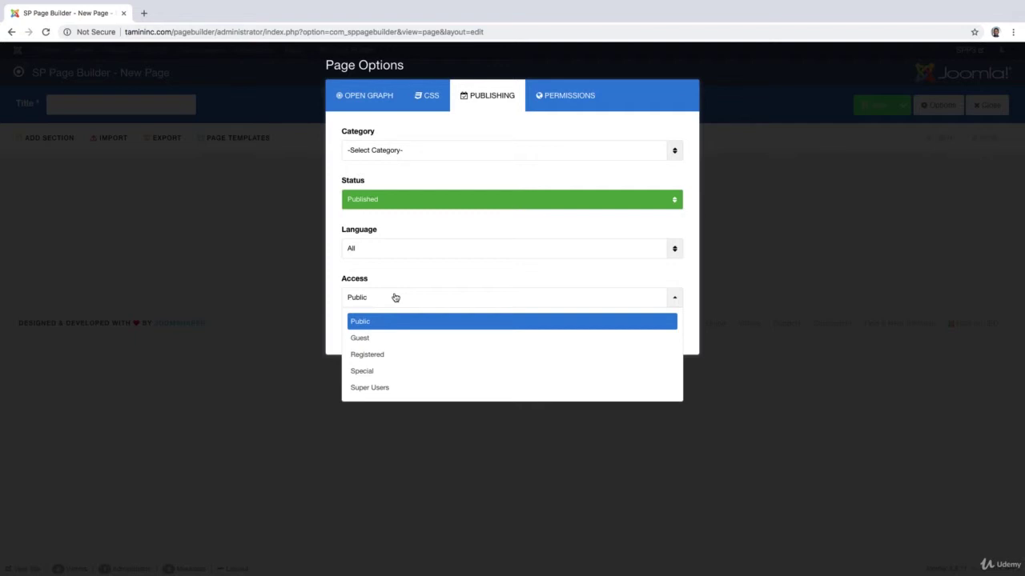
left_click(394, 297)
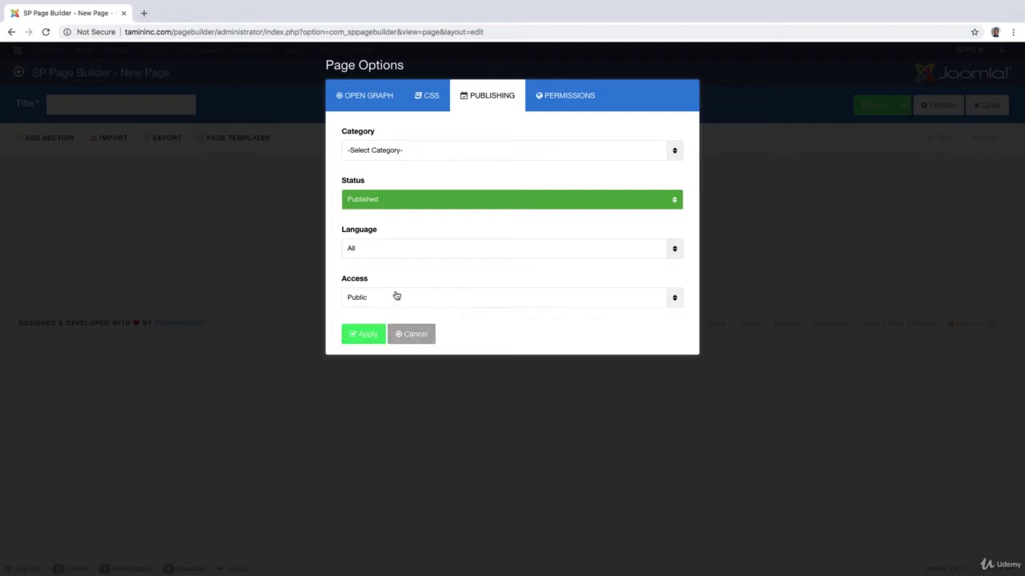
- Review the page's permission and Open Graph settings, and leave the page options without applying changes
left_click(568, 100)
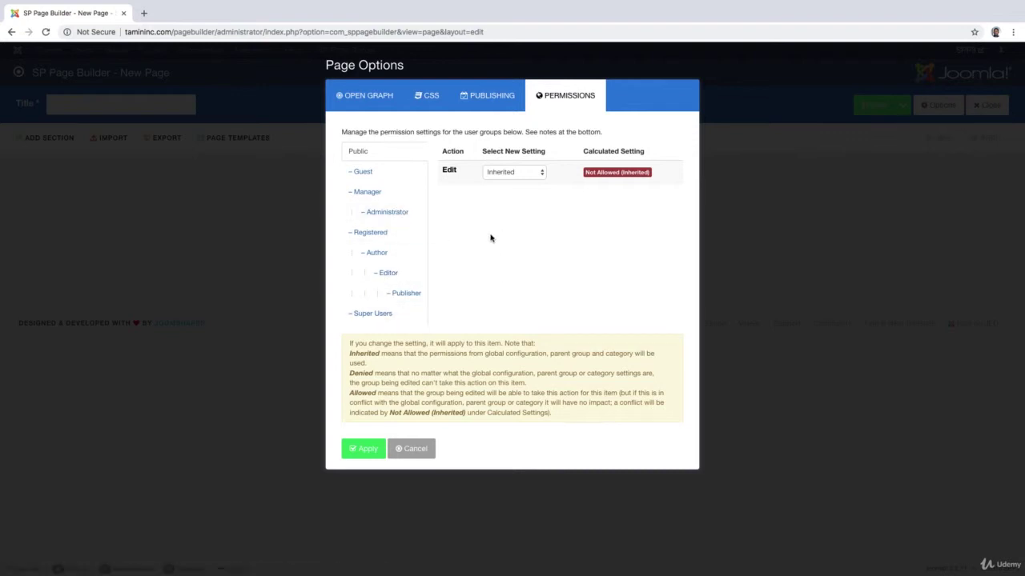
left_click(367, 103)
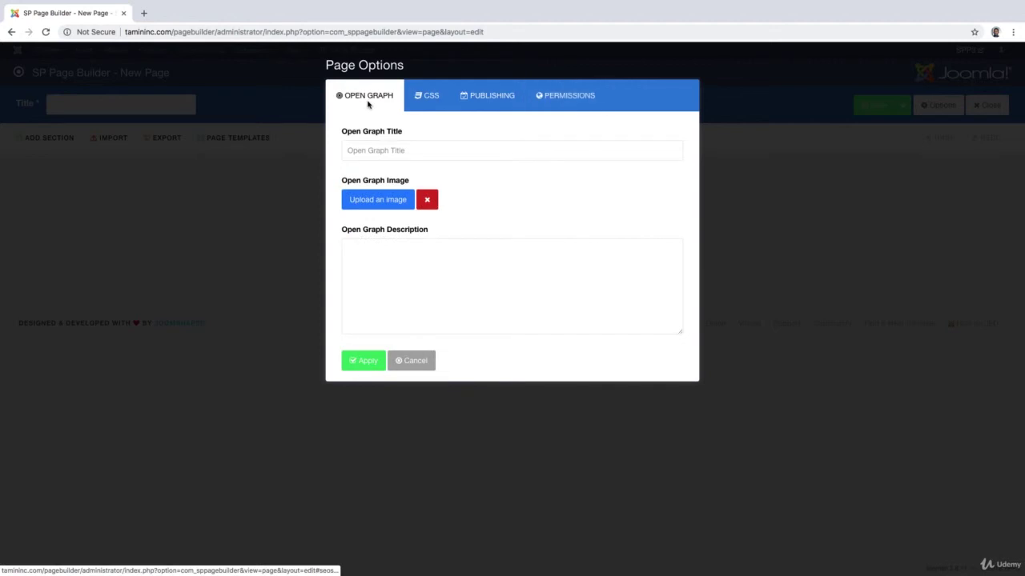
left_click(395, 361)
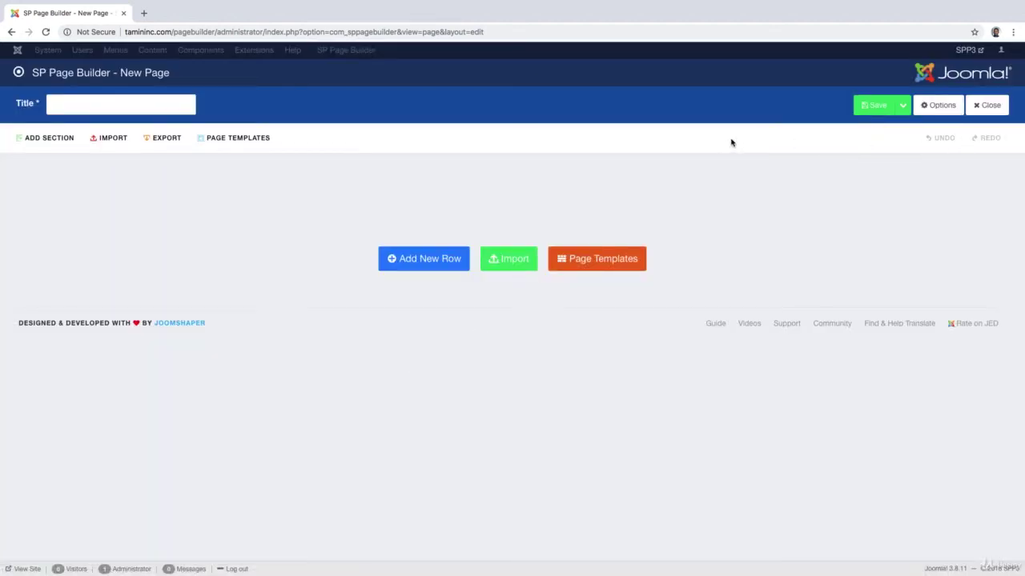
- Add a new row with two equal columns and change its layout to three equal columns
left_click(424, 261)
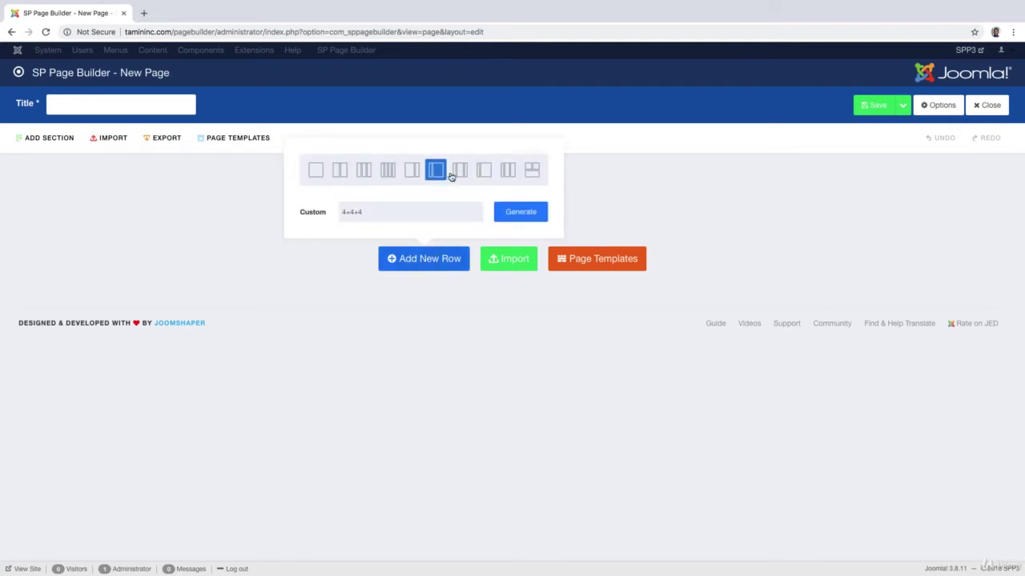
left_click(340, 173)
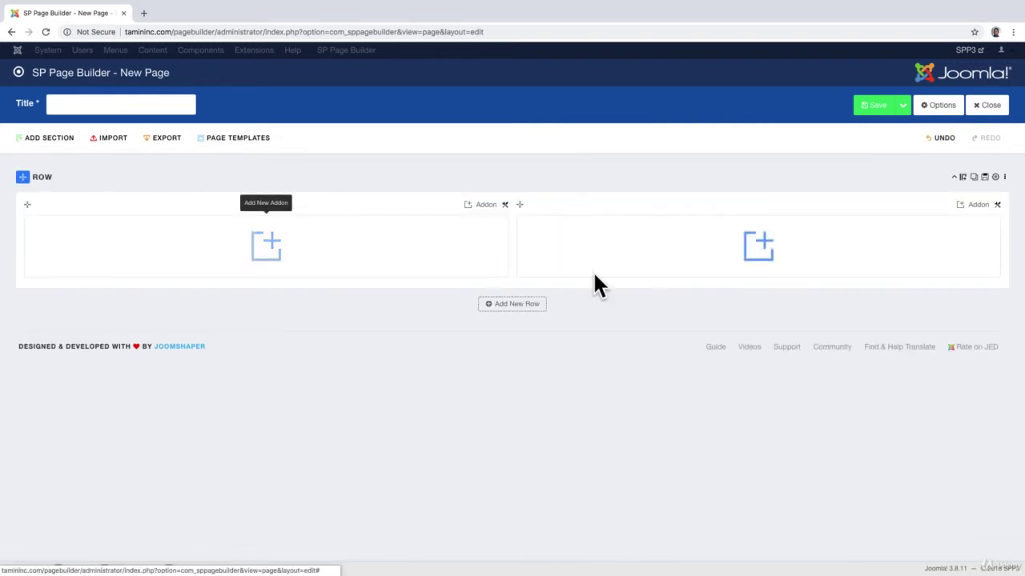
left_click(963, 178)
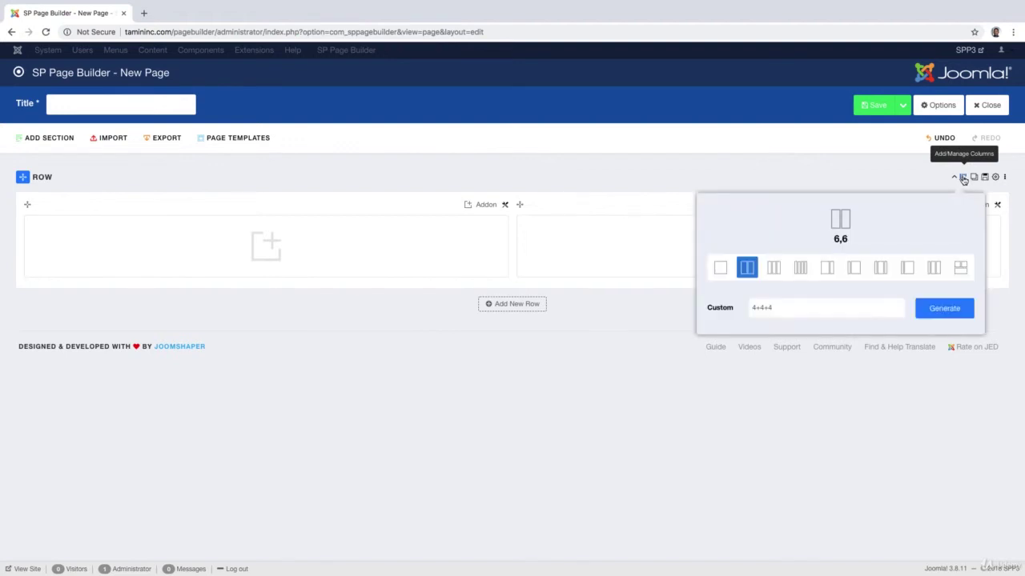
left_click(775, 267)
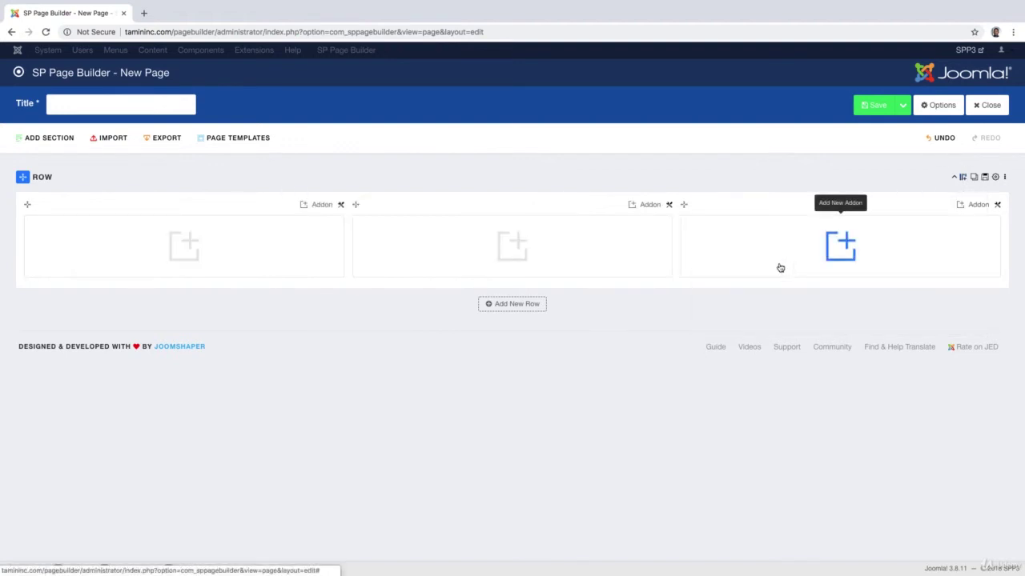
- Change the row's layout to four equal columns (3,3,3,3) and duplicate the row
left_click(963, 177)
left_click(801, 268)
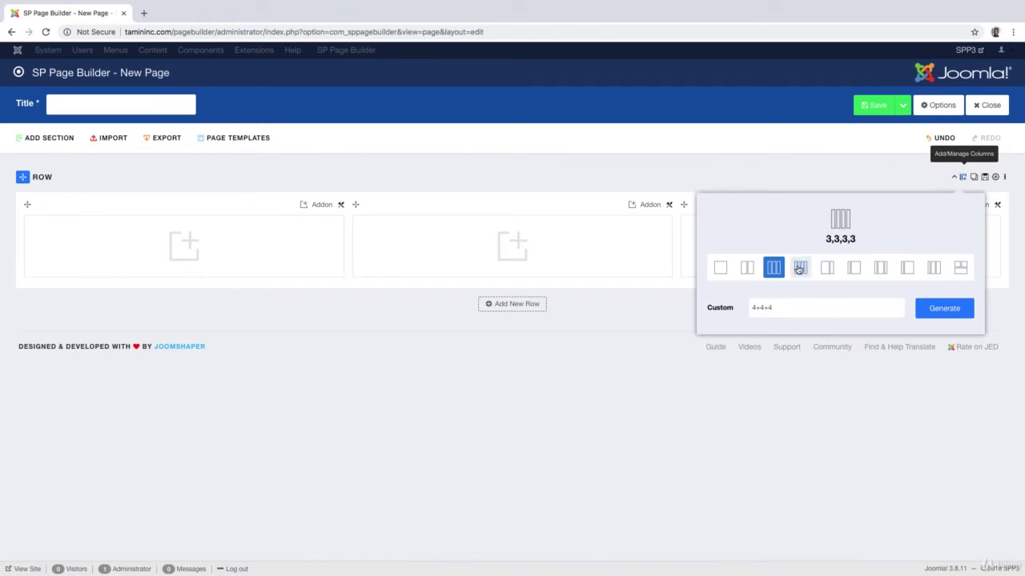
left_click(962, 177)
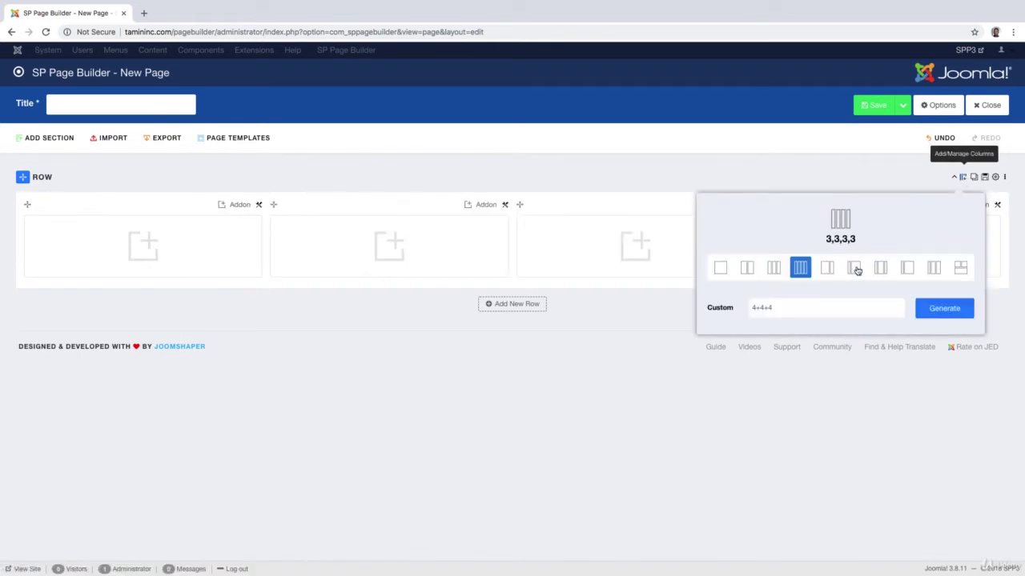
left_click(962, 177)
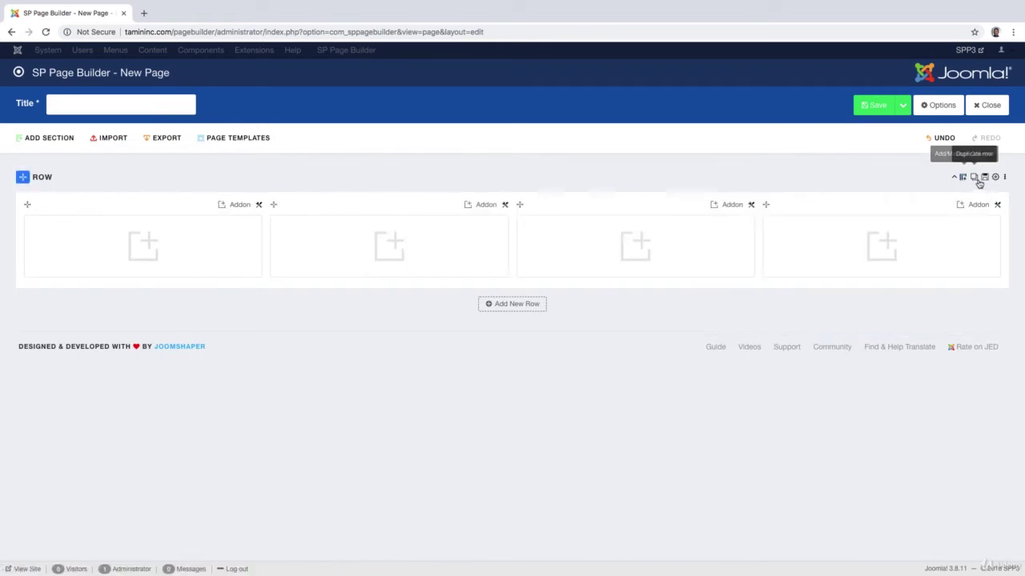
left_click(974, 178)
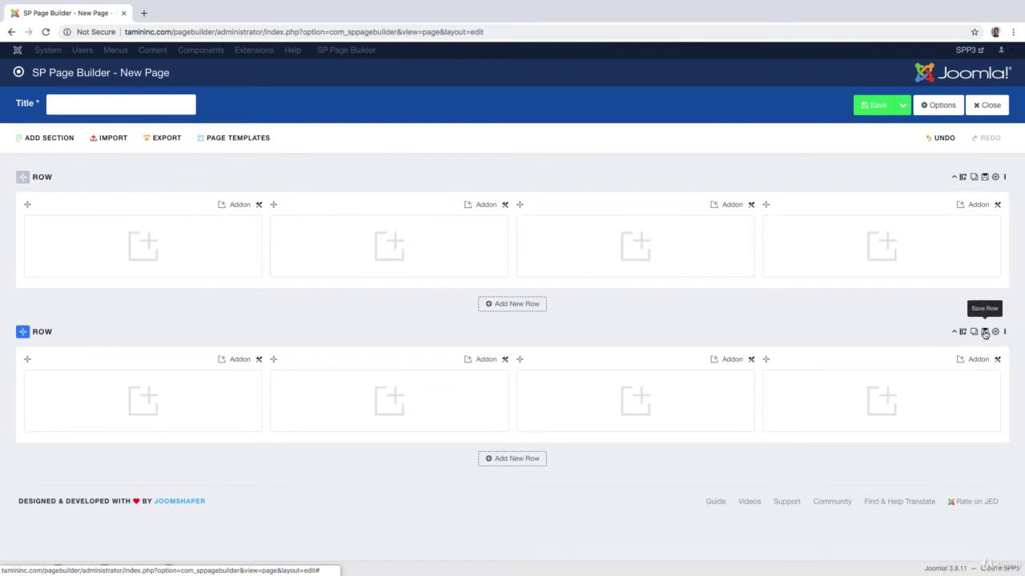
- Open the first row's options and examine its general settings, from admin label and section title to gutter, section ID and CSS class
left_click(995, 178)
left_click(366, 150)
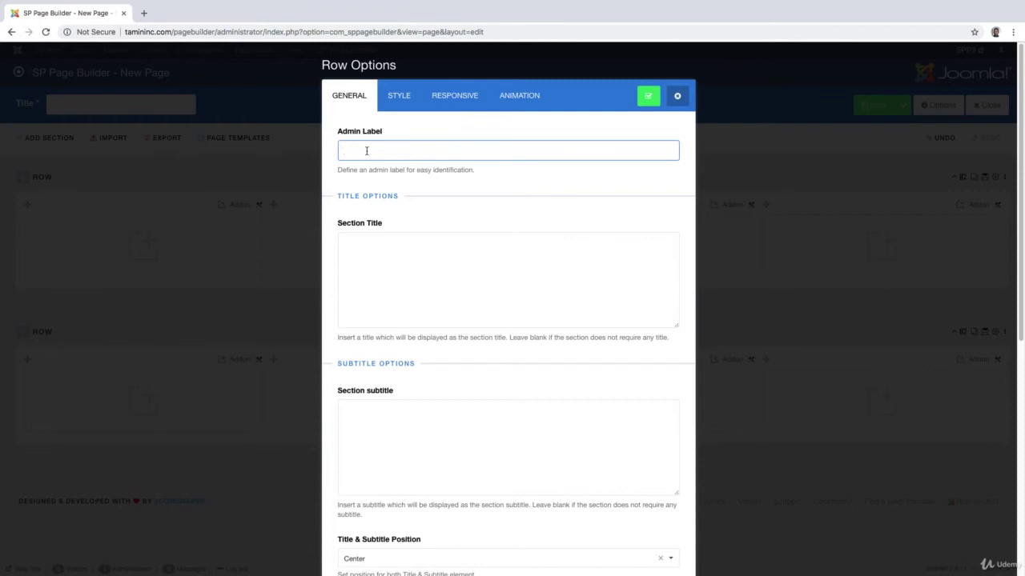
left_click(389, 267)
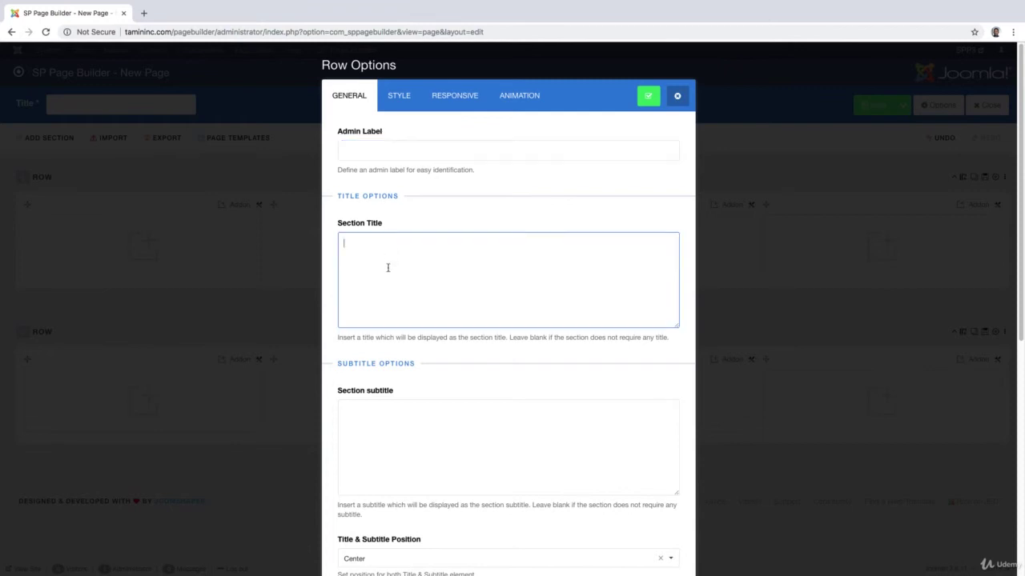
scroll(388, 268, "down", 2)
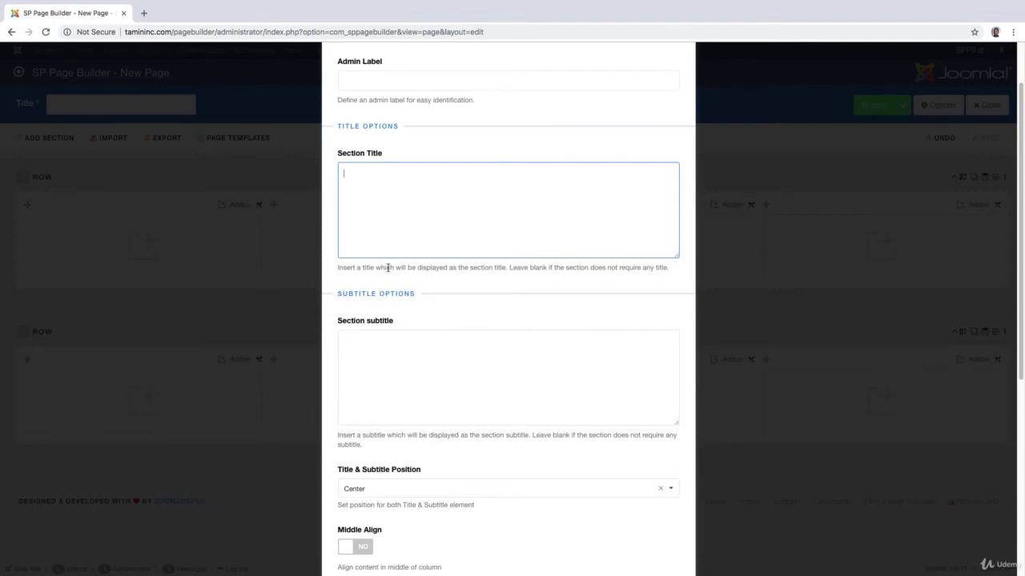
scroll(387, 268, "down", 2)
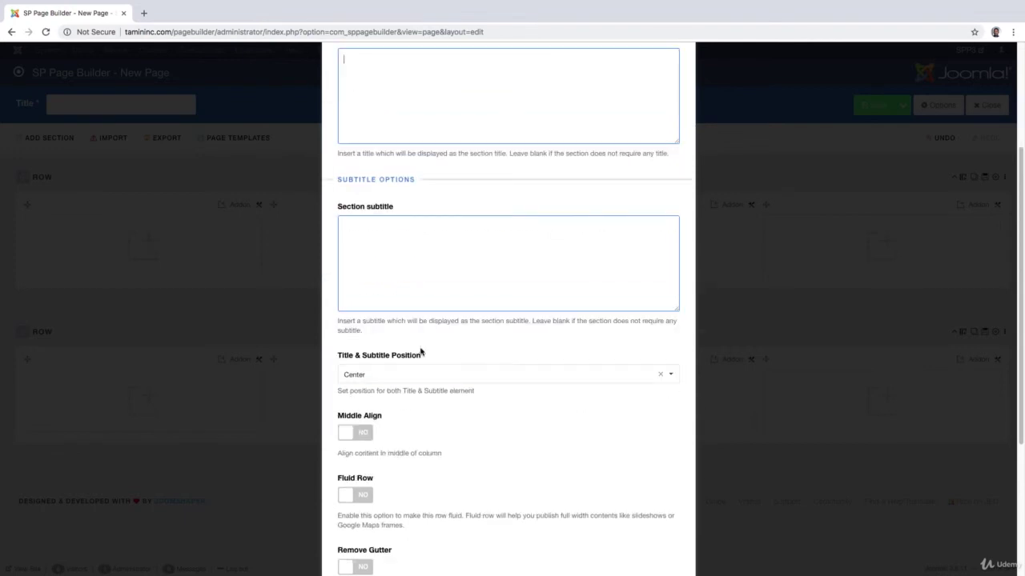
left_click(399, 280)
scroll(408, 344, "down", 3)
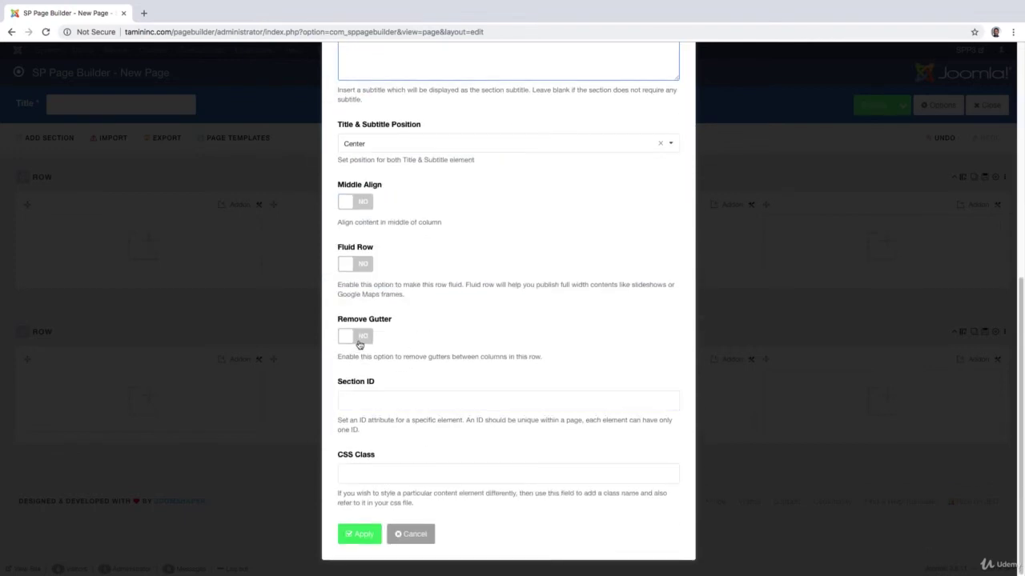
- Review the row's padding and margin style settings, previewing the Color and Image background options before returning the background to None
scroll(421, 376, "up", 5)
left_click(405, 100)
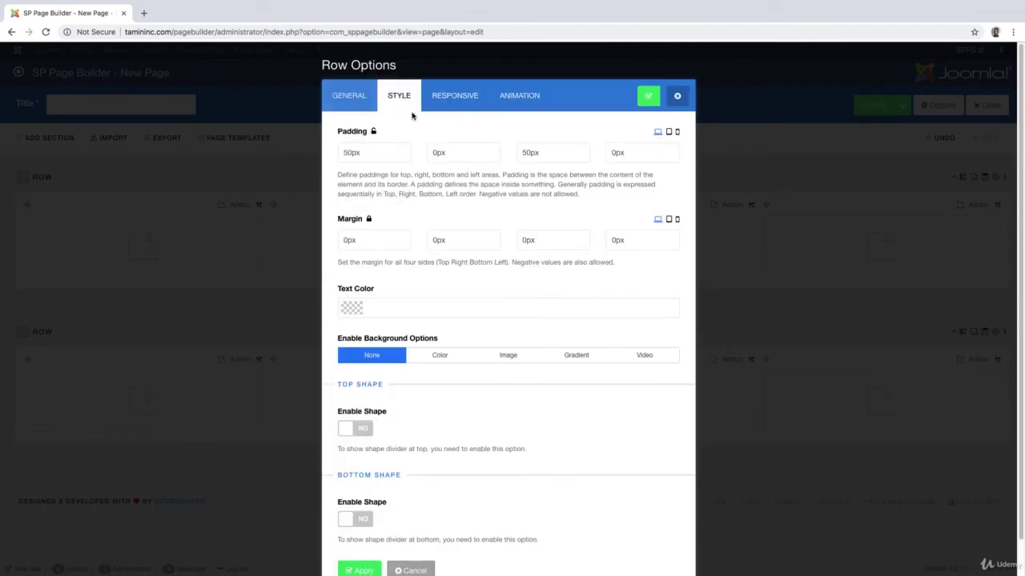
left_click(375, 156)
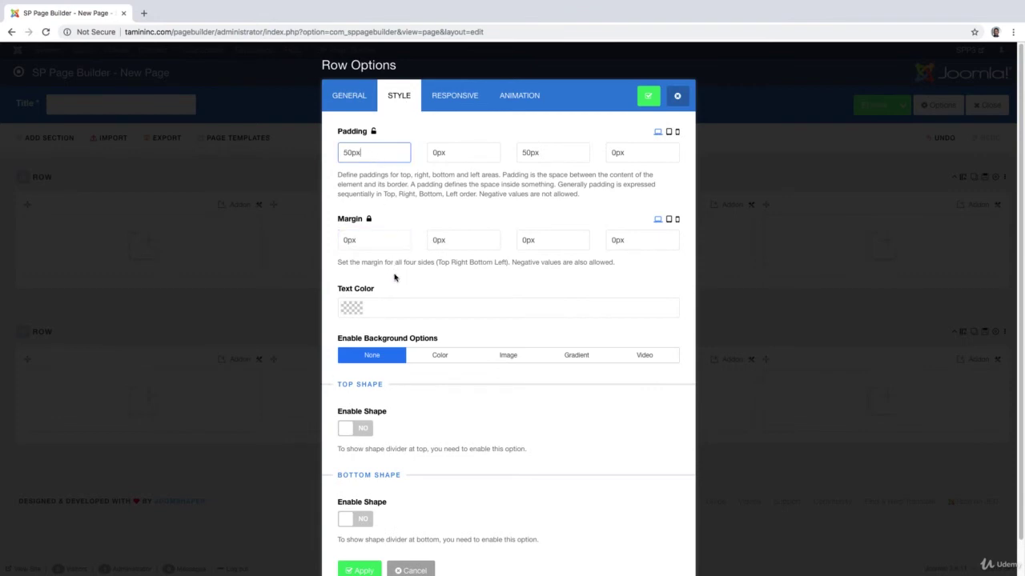
scroll(407, 352, "down", 1)
left_click(445, 321)
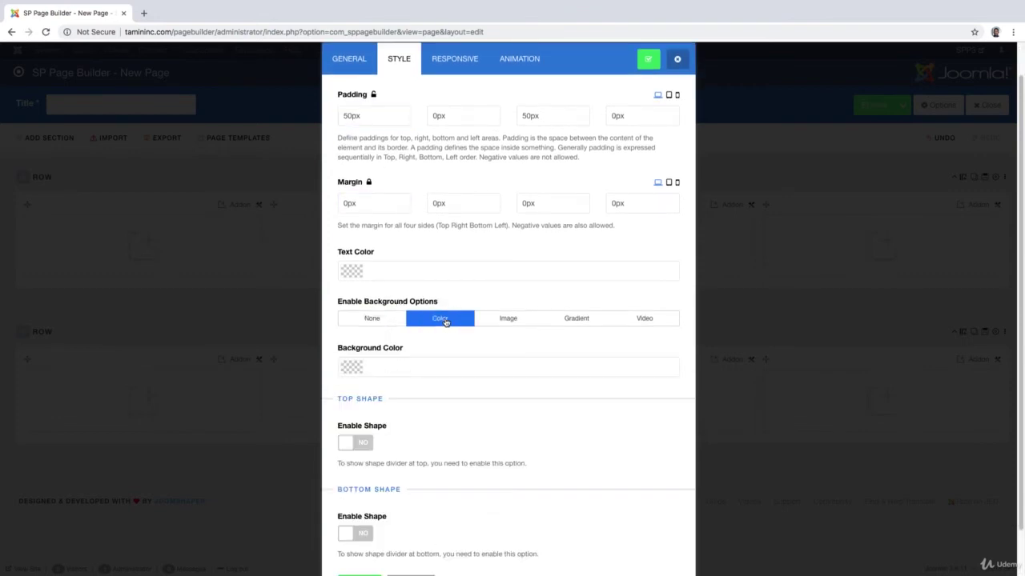
left_click(507, 319)
left_click(377, 319)
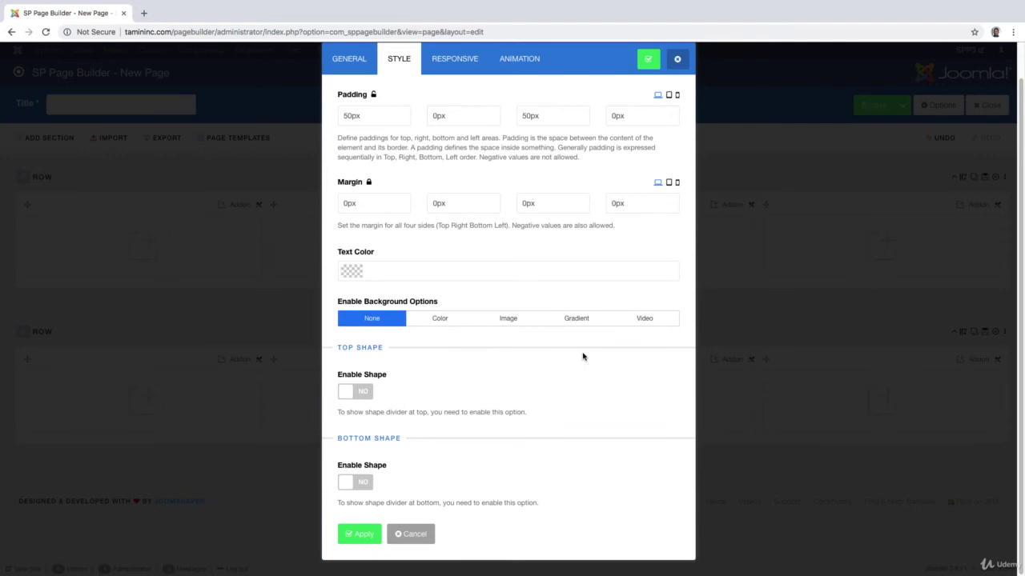
- Review the row's responsive visibility settings and available animations, and leave the row options without applying changes
scroll(583, 357, "up", 1)
left_click(454, 98)
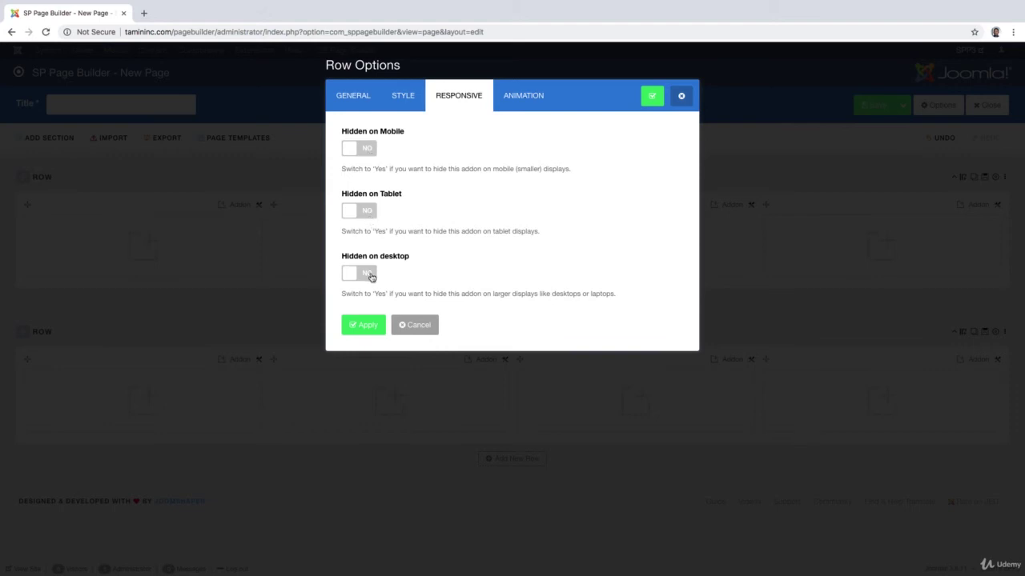
left_click(531, 107)
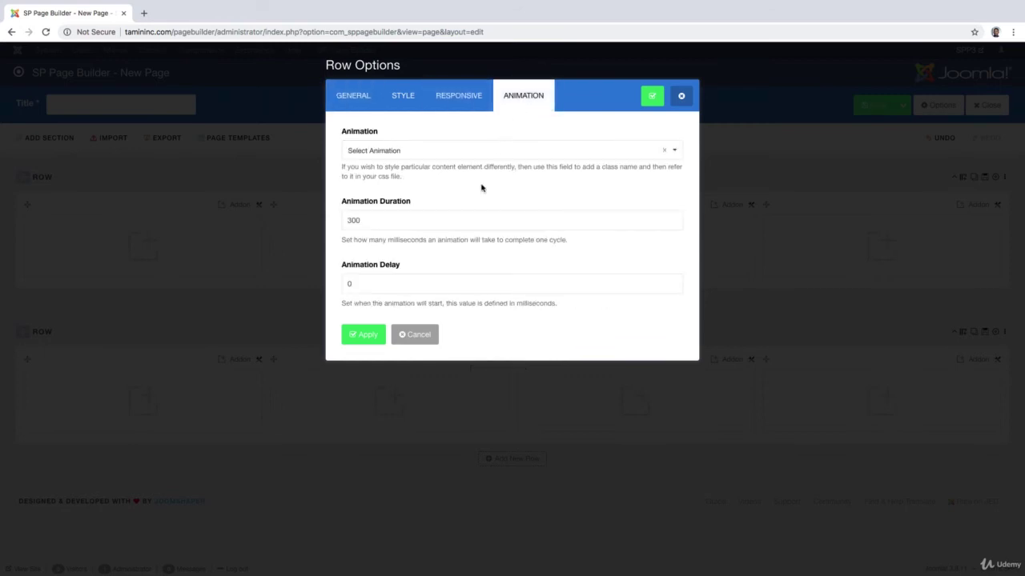
left_click(452, 150)
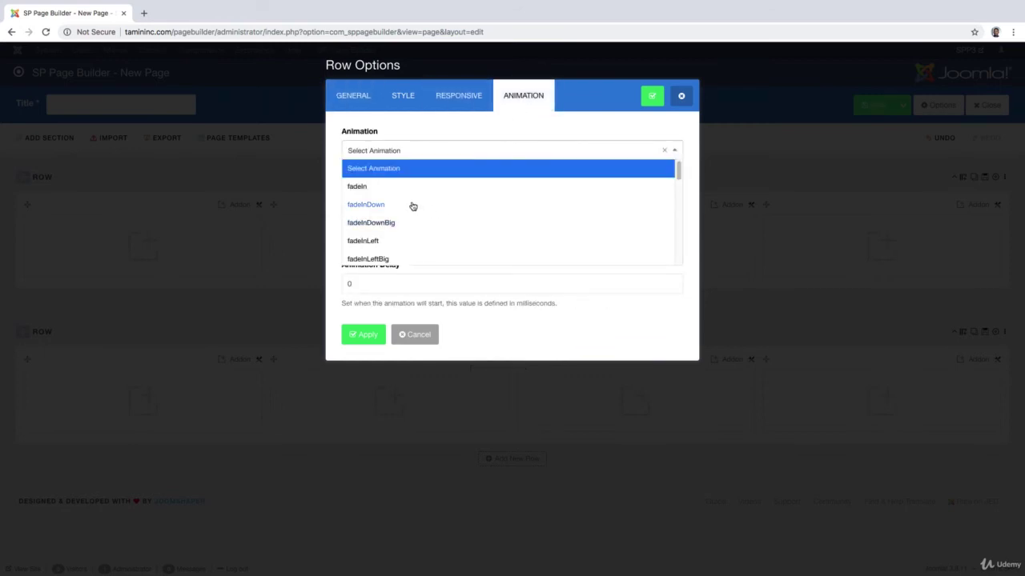
left_click(545, 134)
left_click(681, 96)
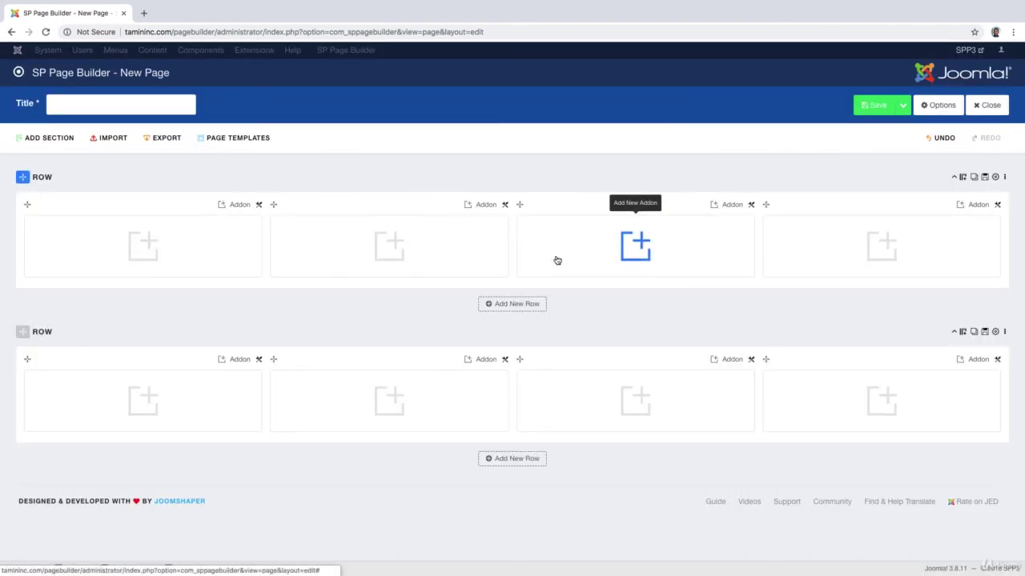
- Title the new page SPP3 and save it
left_click(122, 104)
left_click(776, 101)
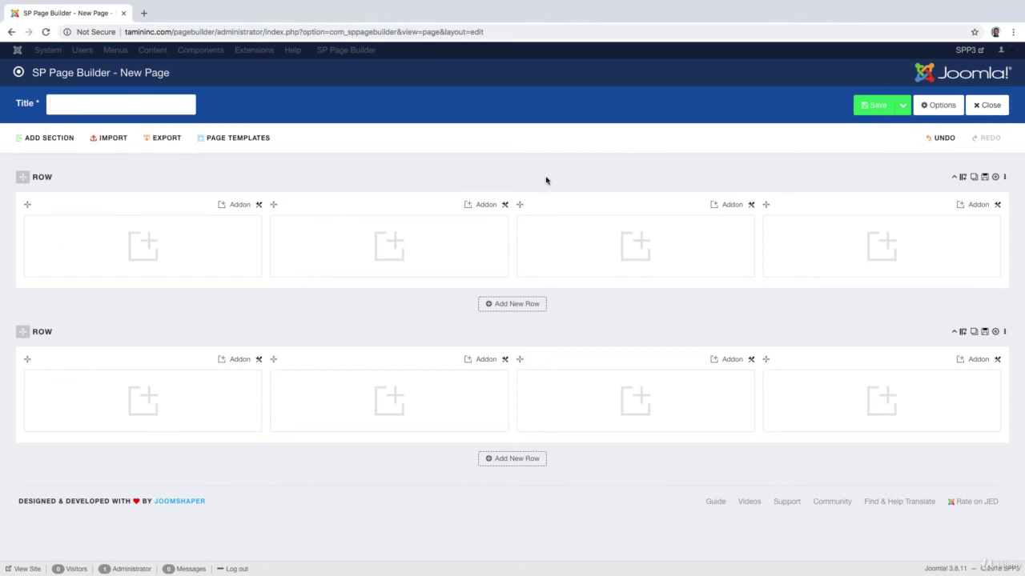
left_click(134, 97)
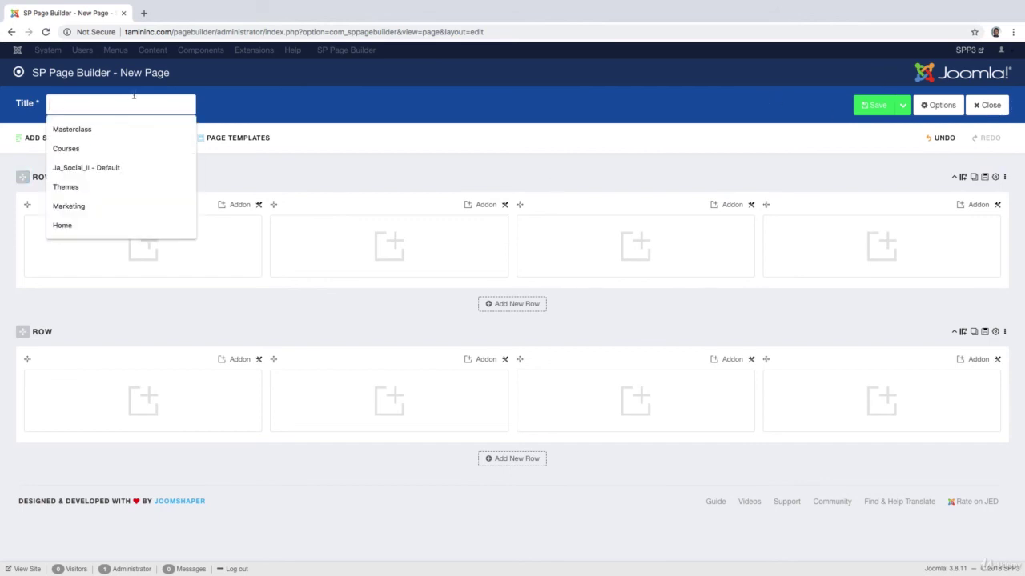
type("SPP3")
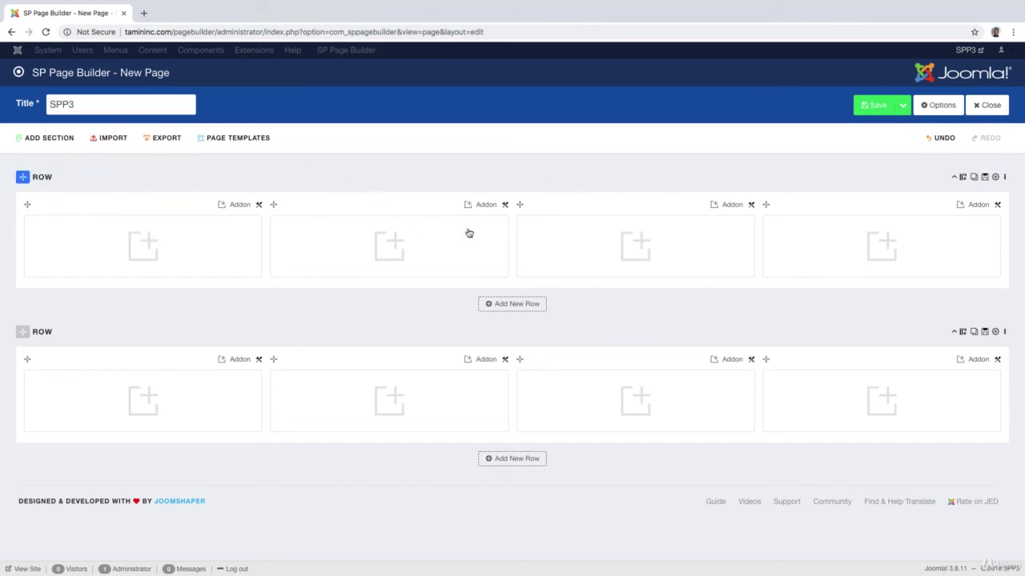
left_click(873, 107)
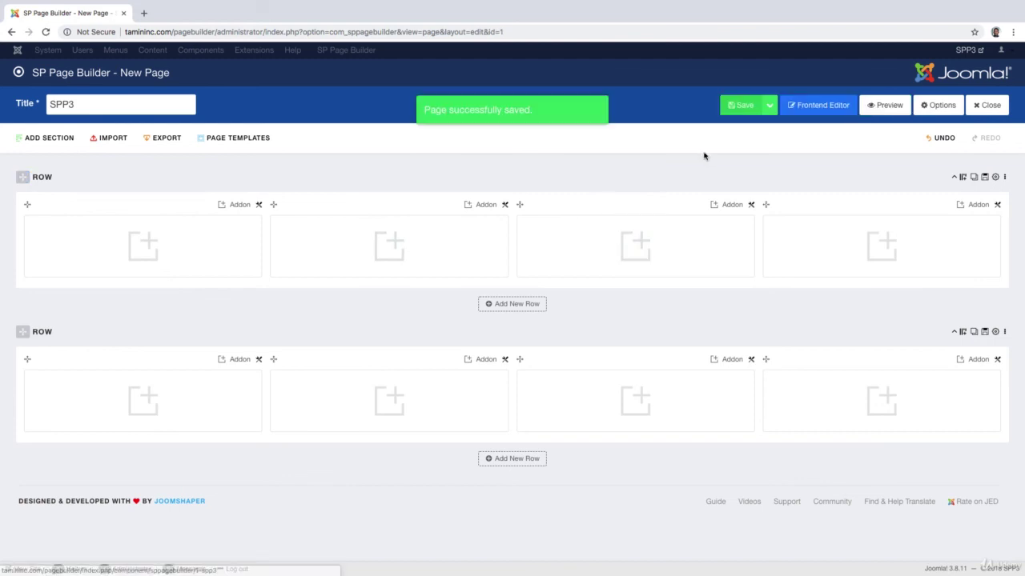